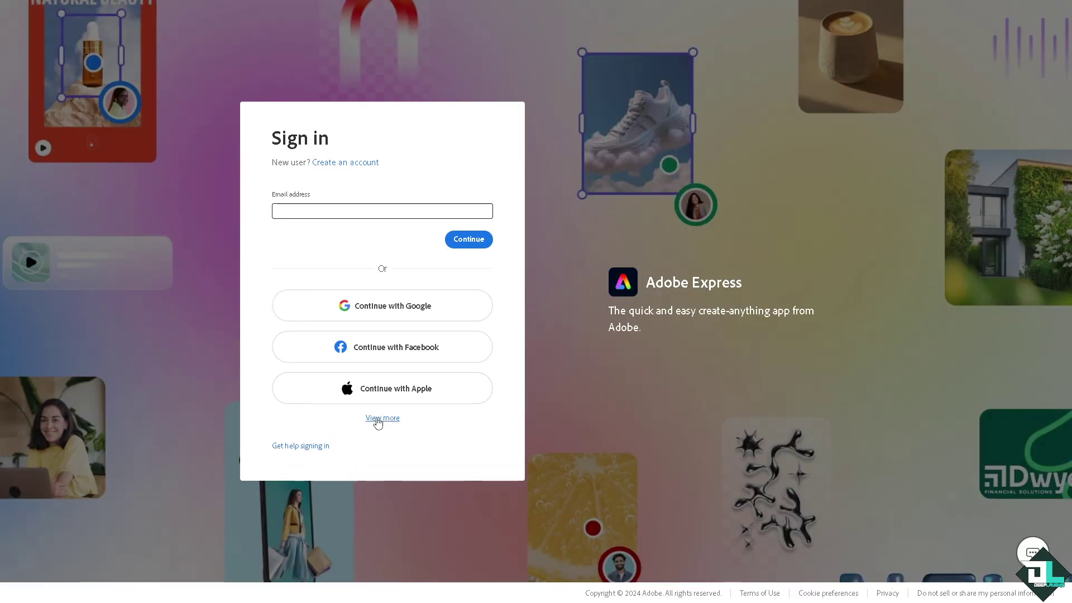
Choose View more on the Sign in page to reveal additional sign-in options
click(378, 420)
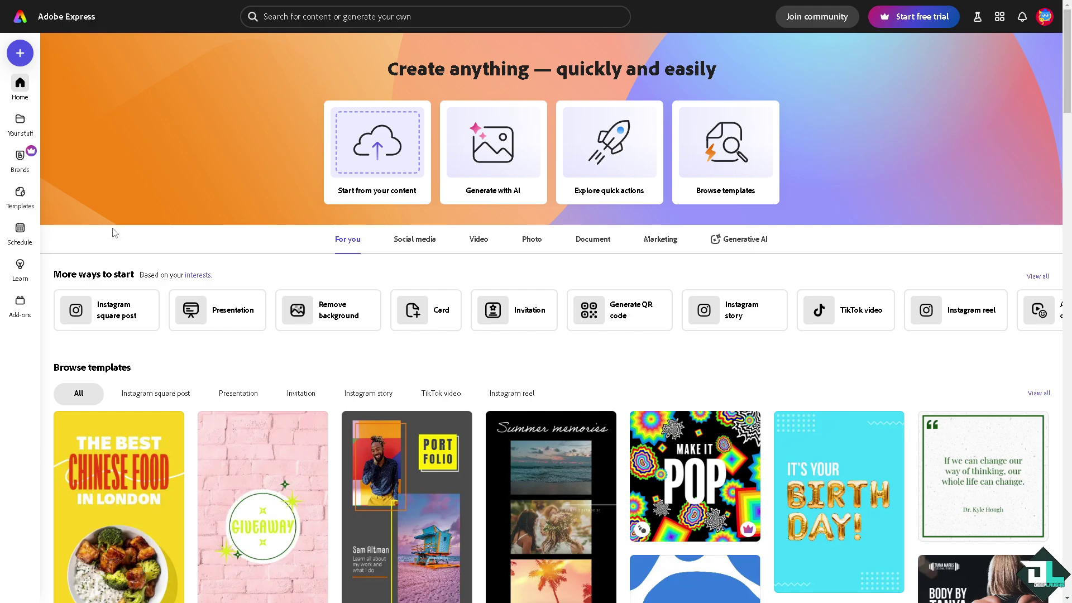
Start a new design from Templates using the uploaded How To Add A Table thumbnail image
click(21, 200)
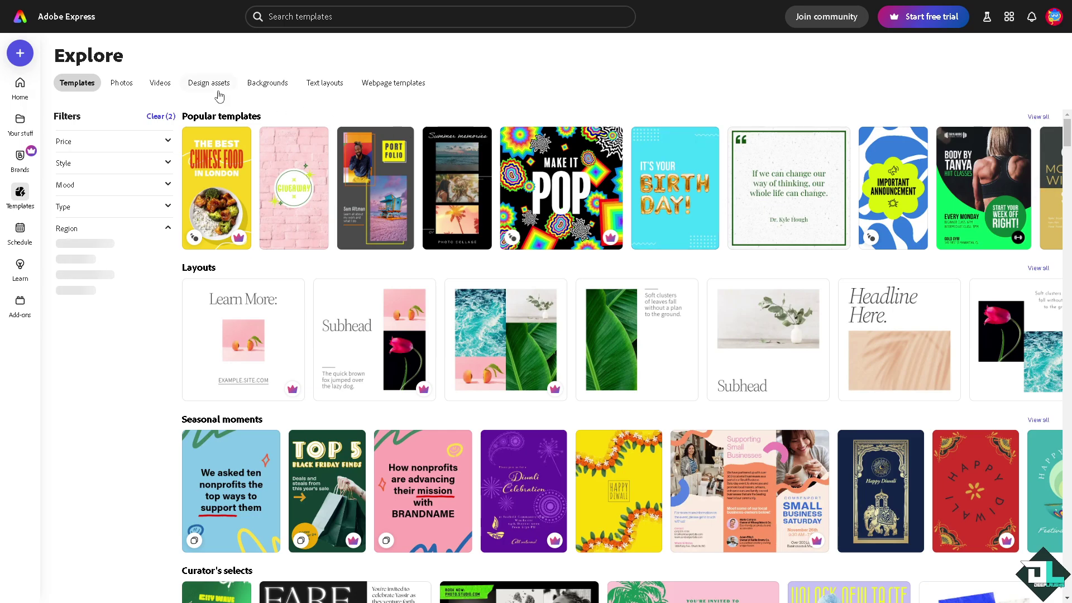
click(20, 53)
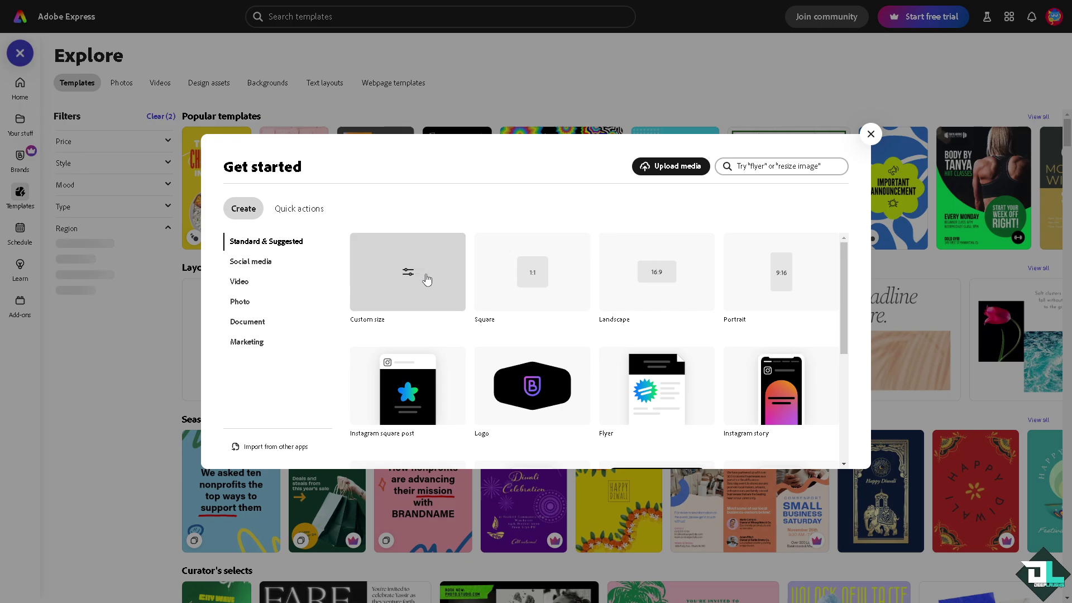
click(663, 172)
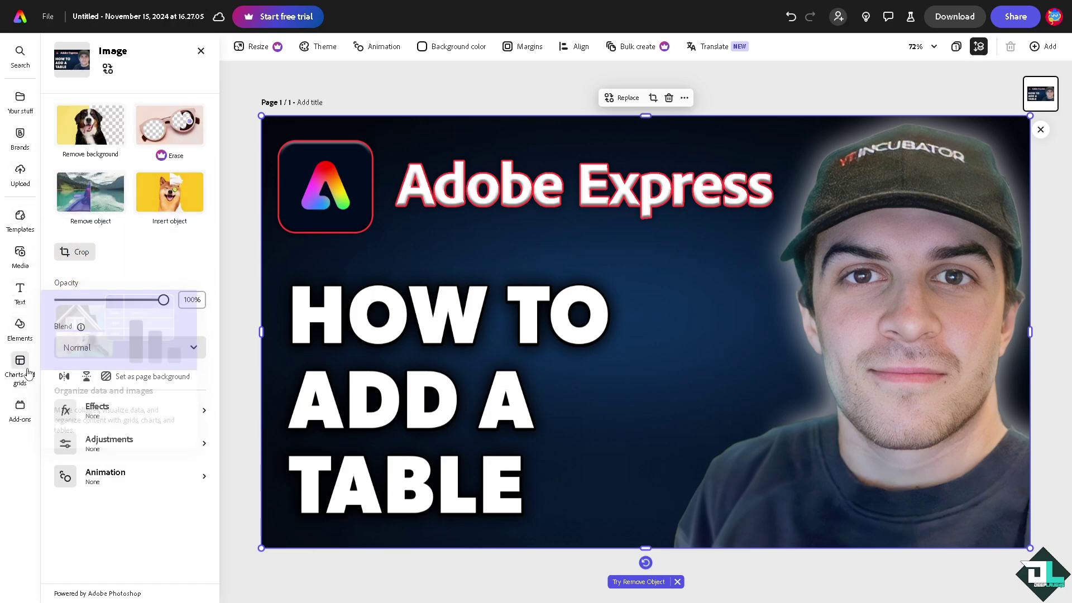
Show the Elements Shapes category, and duplicate the thumbnail image, then remove the copy
click(20, 327)
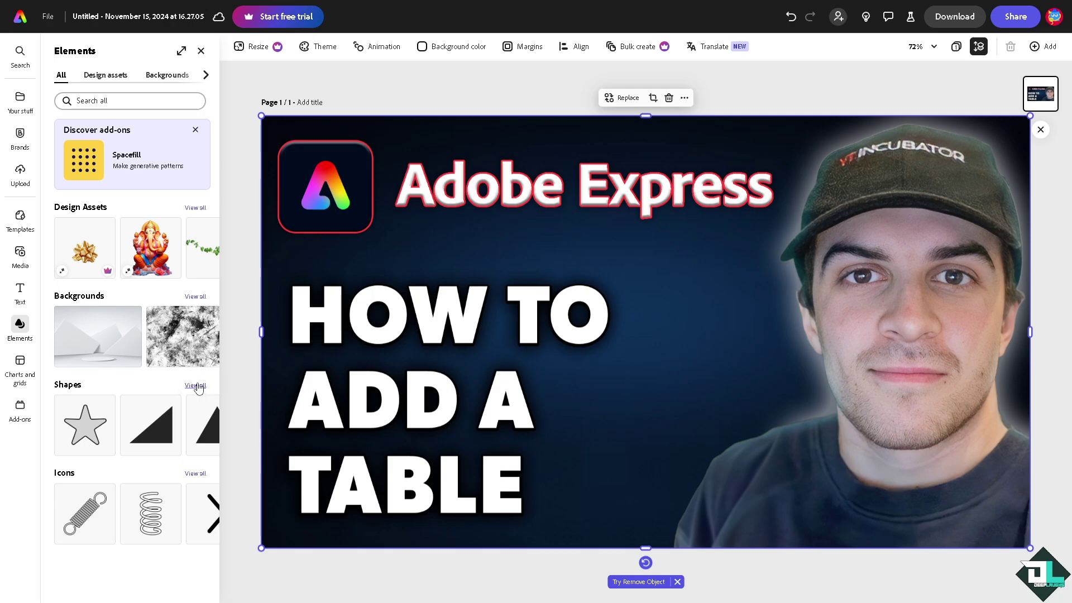
click(196, 385)
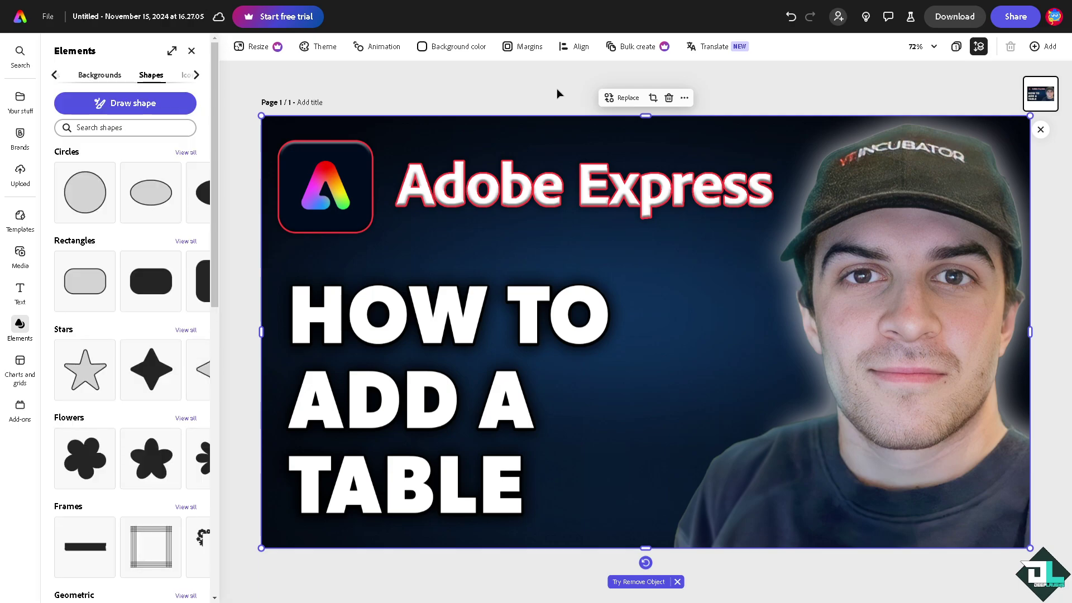
click(684, 98)
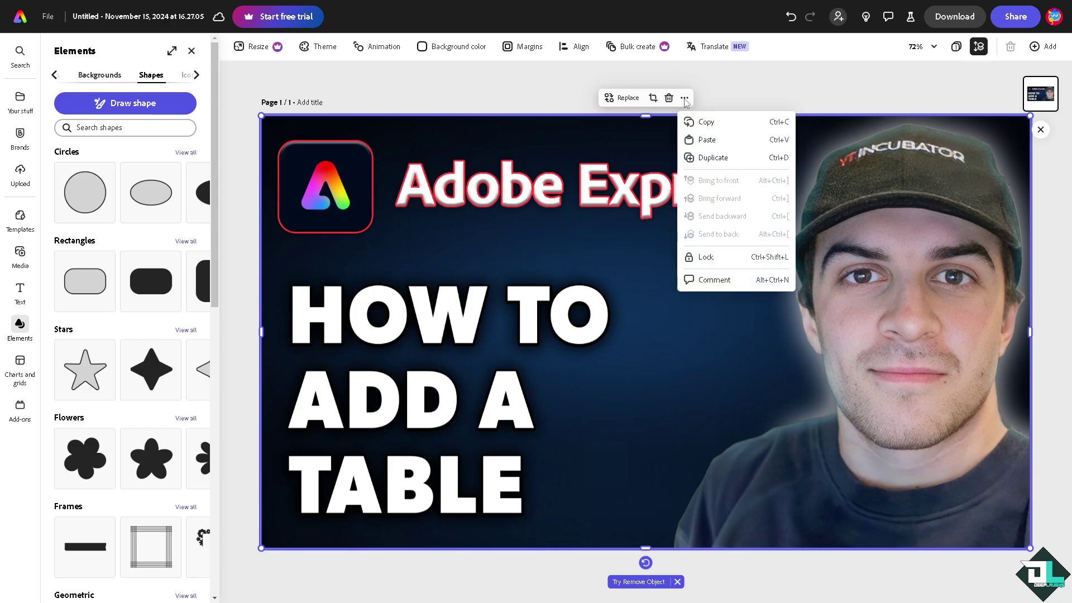
click(712, 158)
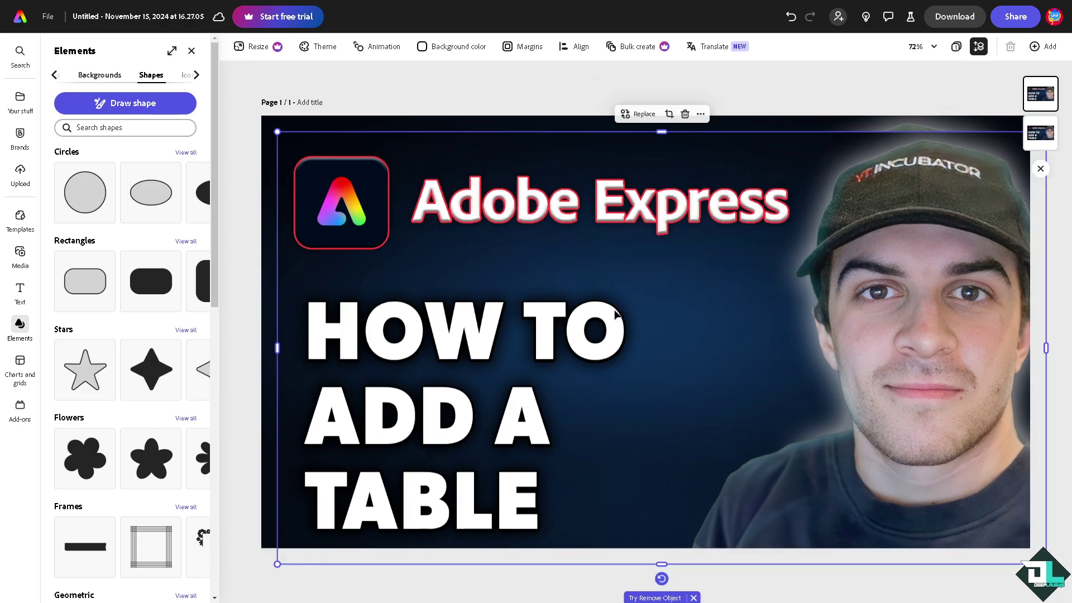
key(Delete)
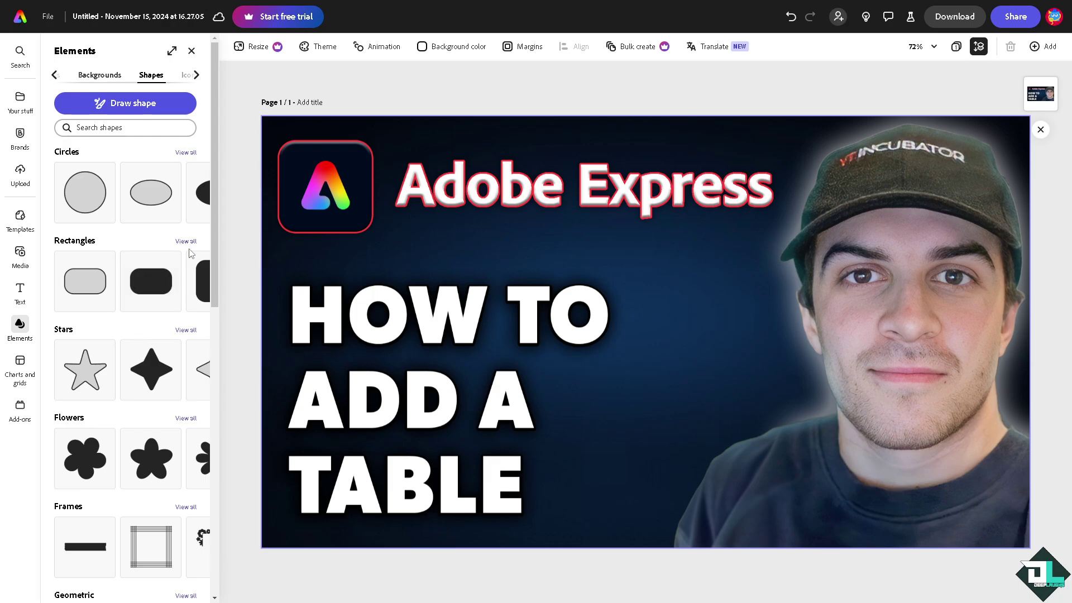
Browse all Circle shapes, then close and reopen the Elements panel
click(185, 152)
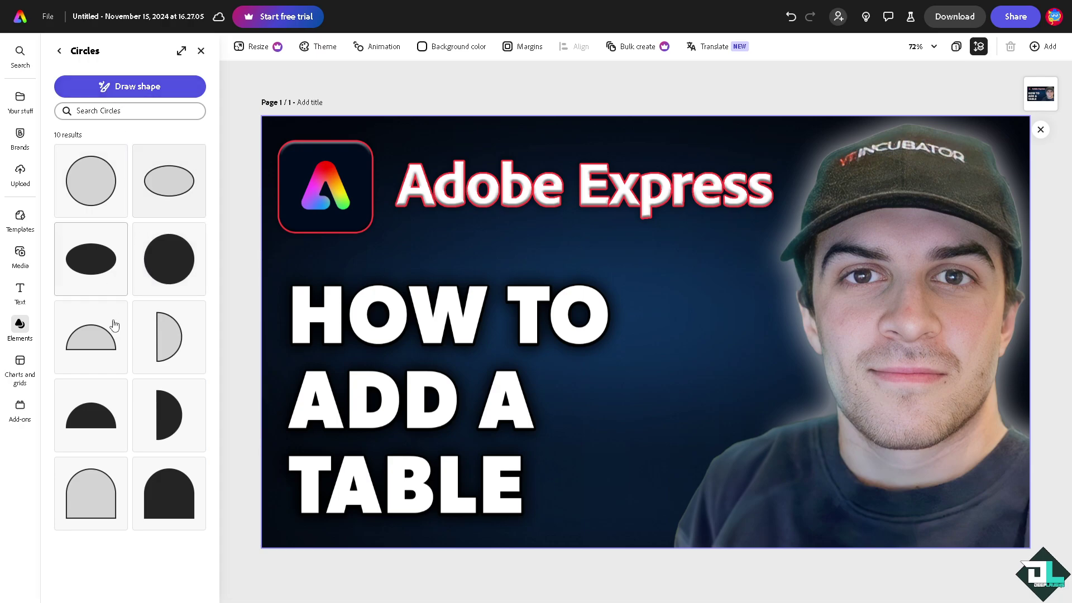
click(200, 51)
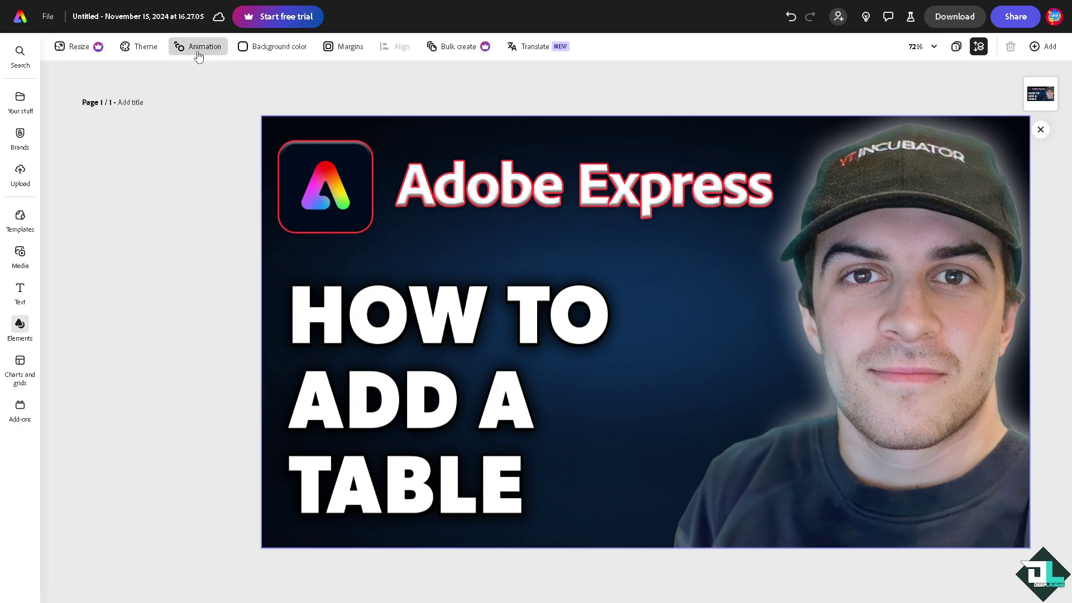
click(20, 327)
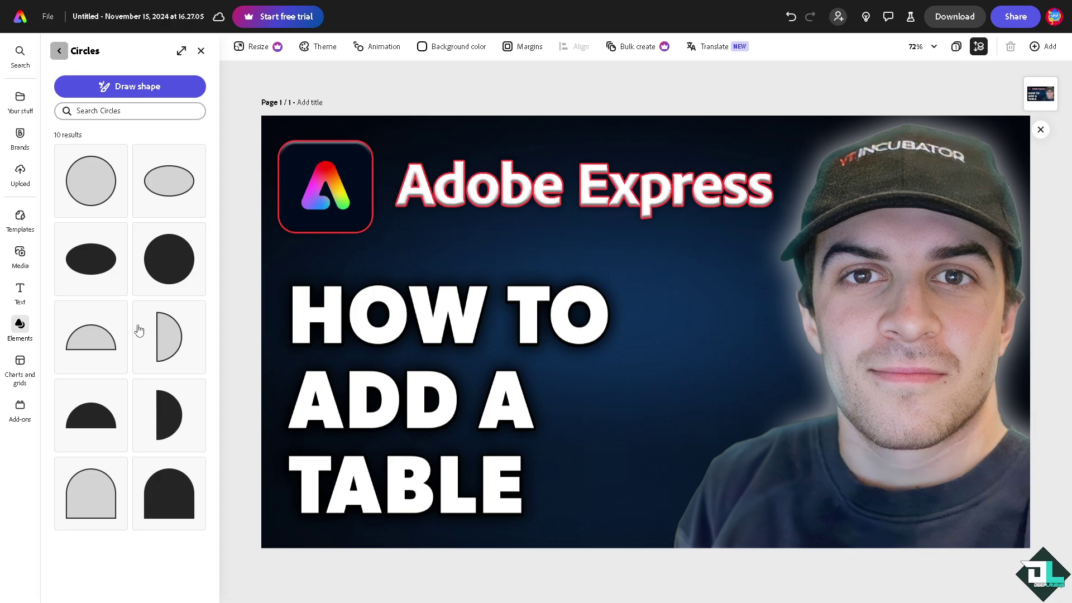
scroll(137, 352, down, 2)
scroll(134, 377, down, 2)
scroll(132, 405, down, 1)
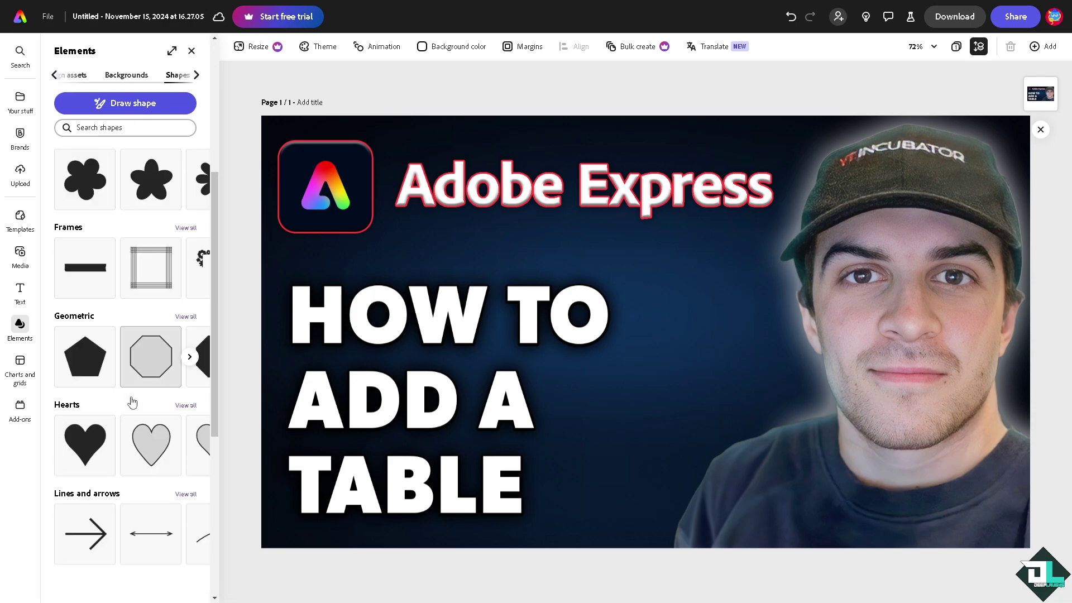
scroll(148, 376, up, 1)
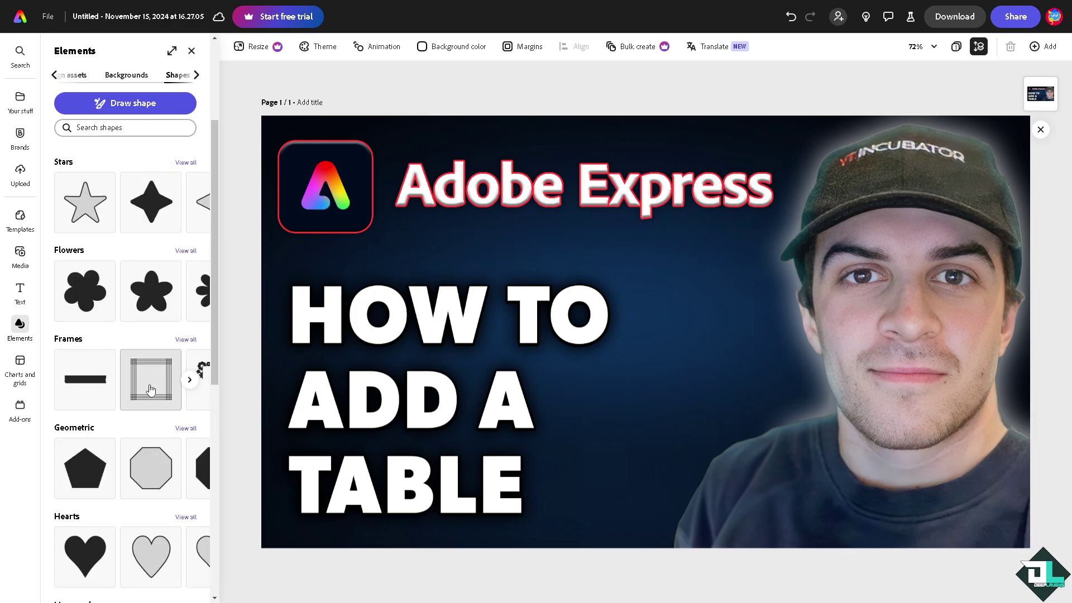
scroll(152, 390, up, 1)
Add a square frame to the thumbnail, move it up-right, and make its border white
click(151, 467)
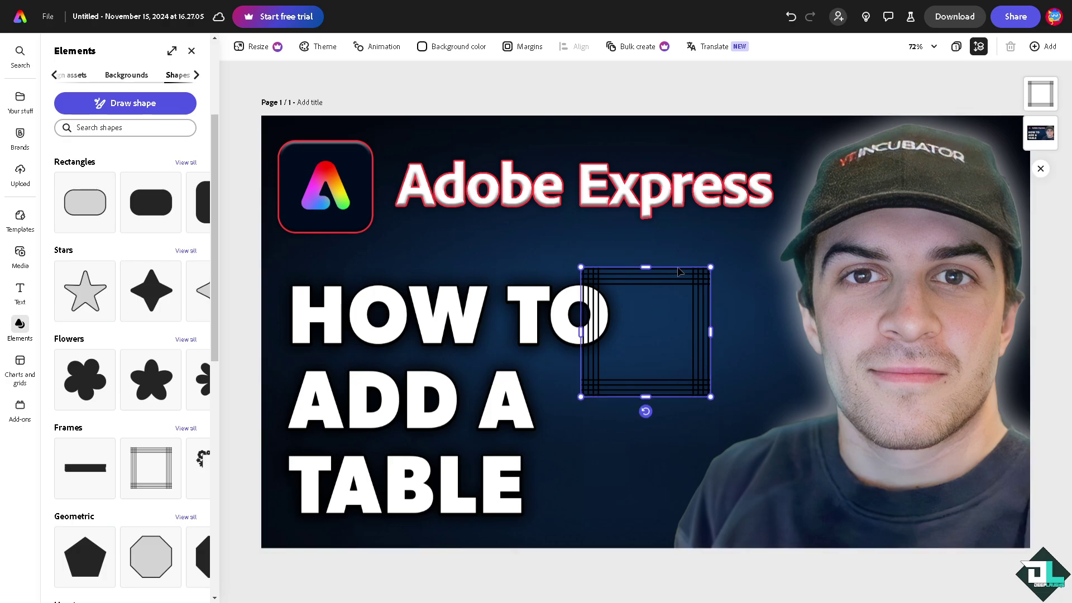
drag(680, 271, 730, 228)
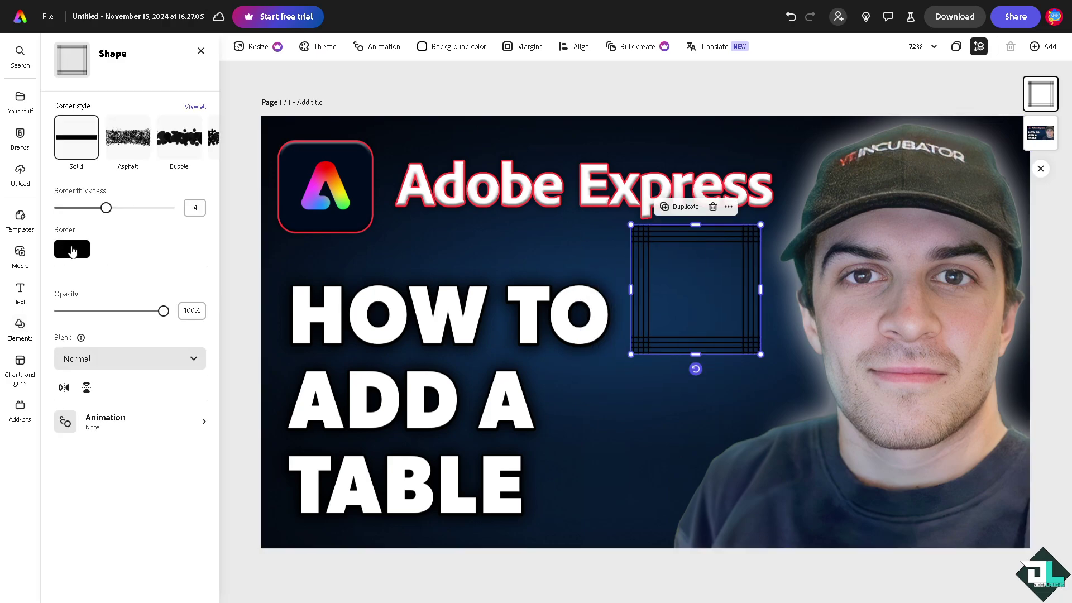
click(73, 250)
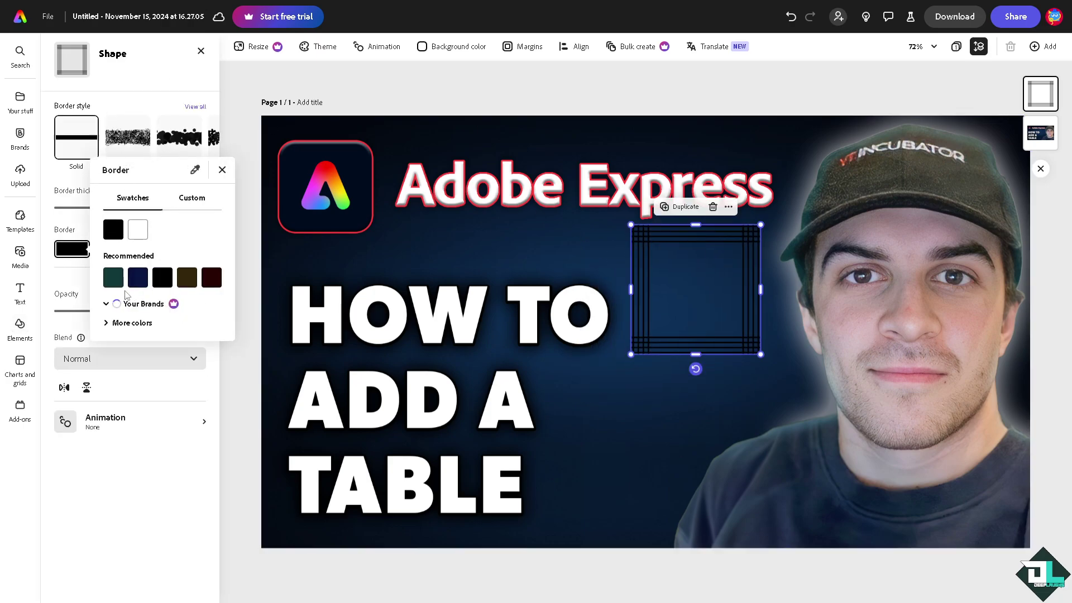
click(135, 230)
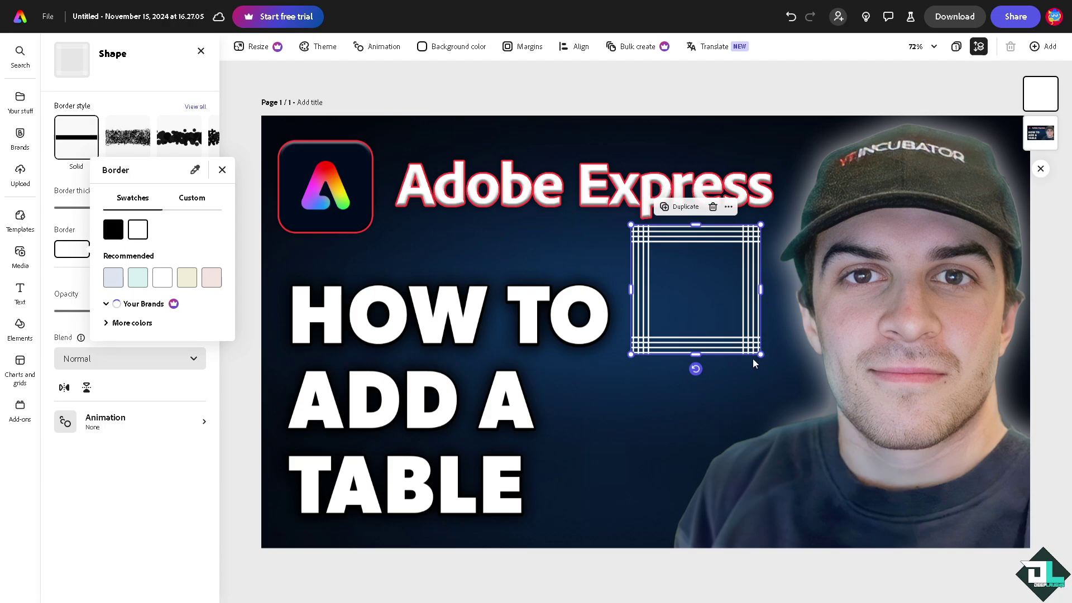
click(804, 395)
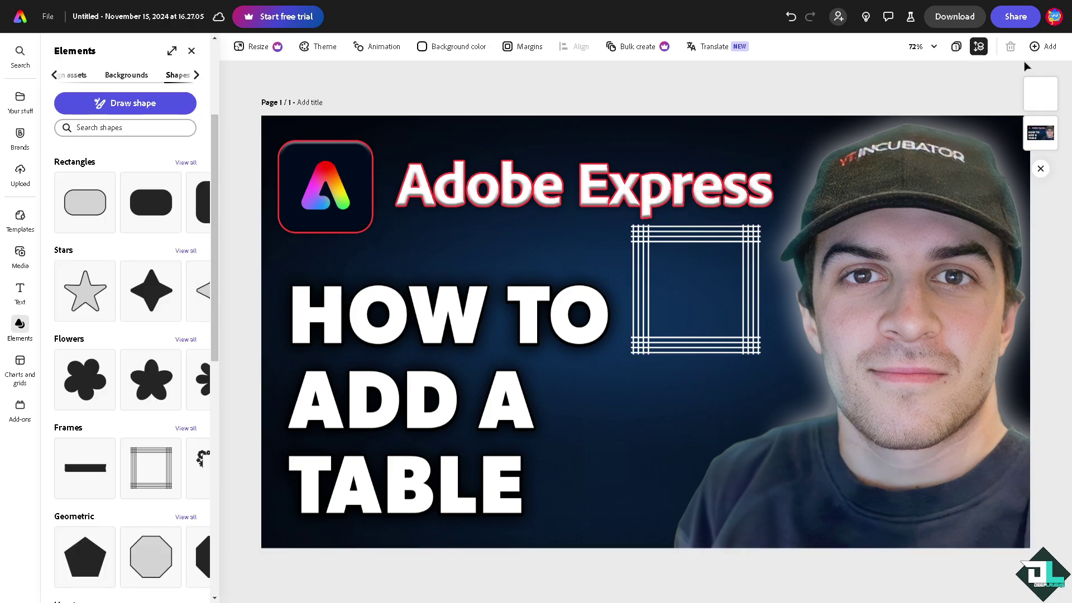
Add a blank same-size page and place the square lined frame on it
click(1044, 47)
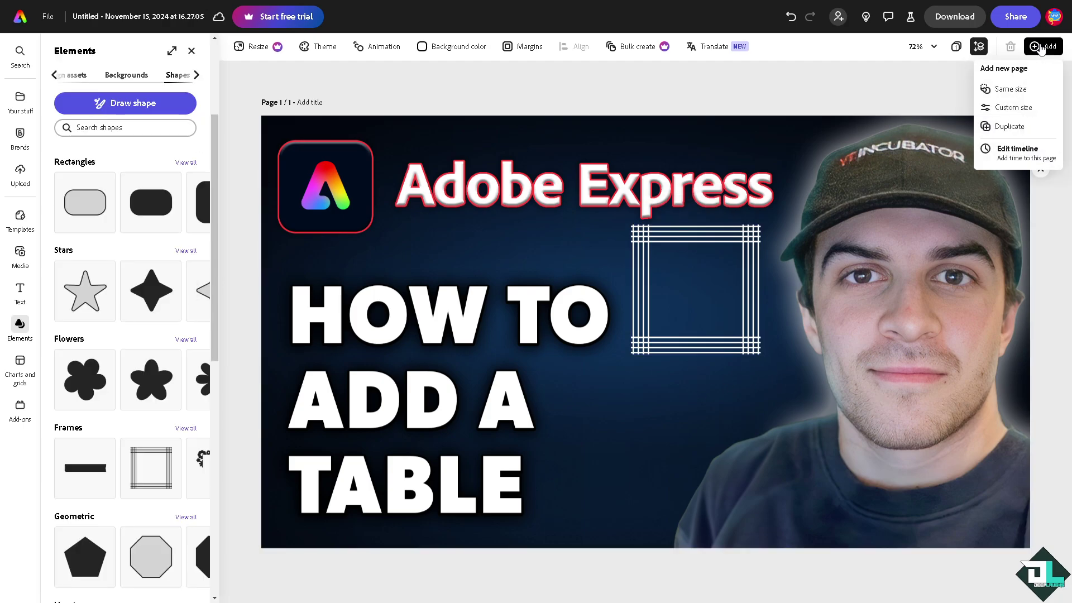
click(1001, 89)
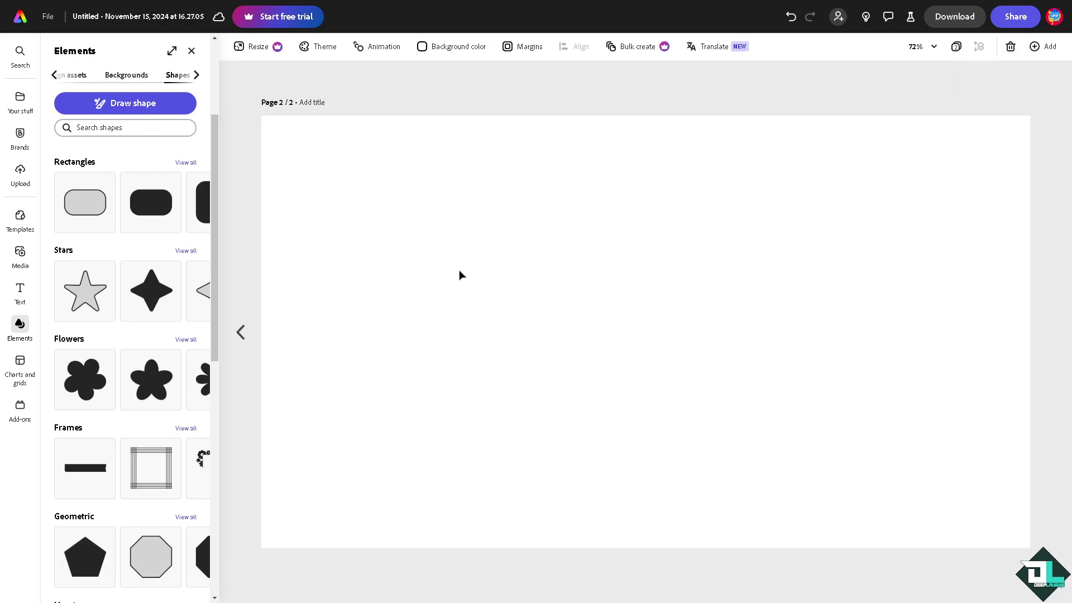
scroll(172, 259, up, 1)
scroll(173, 285, down, 2)
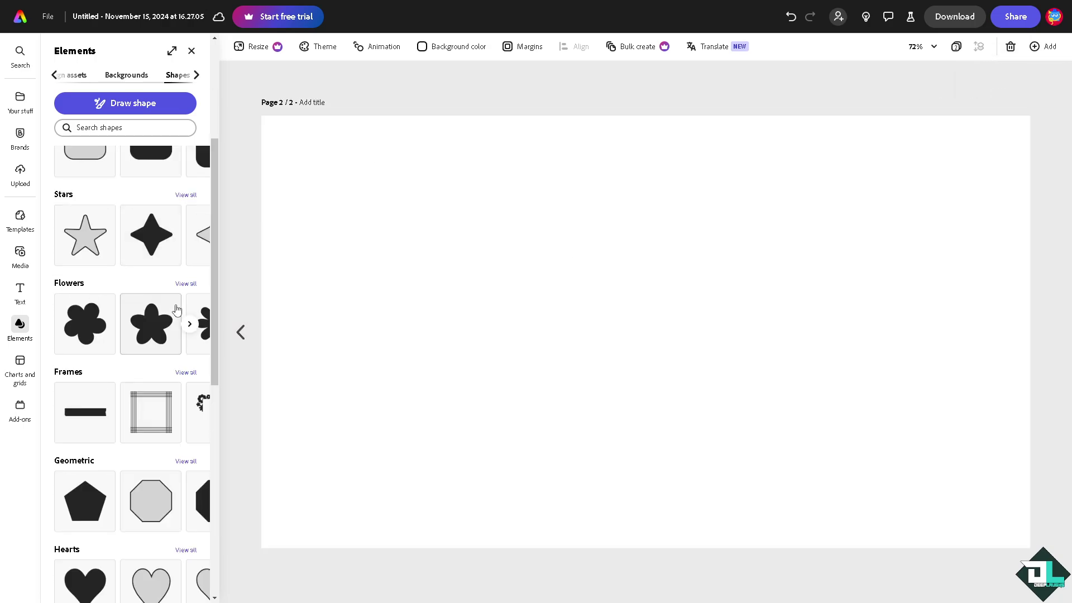
click(160, 428)
Move the frame to the top-left and duplicate it into a top row of touching frames
mouse_move(610, 280)
mouse_down()
mouse_move(466, 246)
mouse_move(315, 139)
mouse_up()
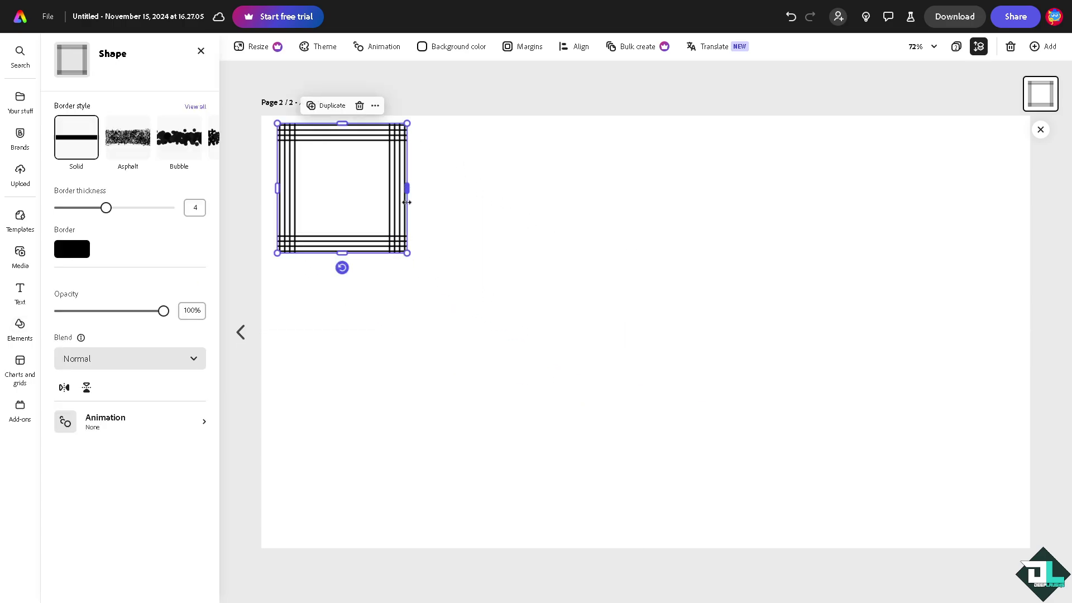
key(ctrl+d)
drag(426, 208, 519, 144)
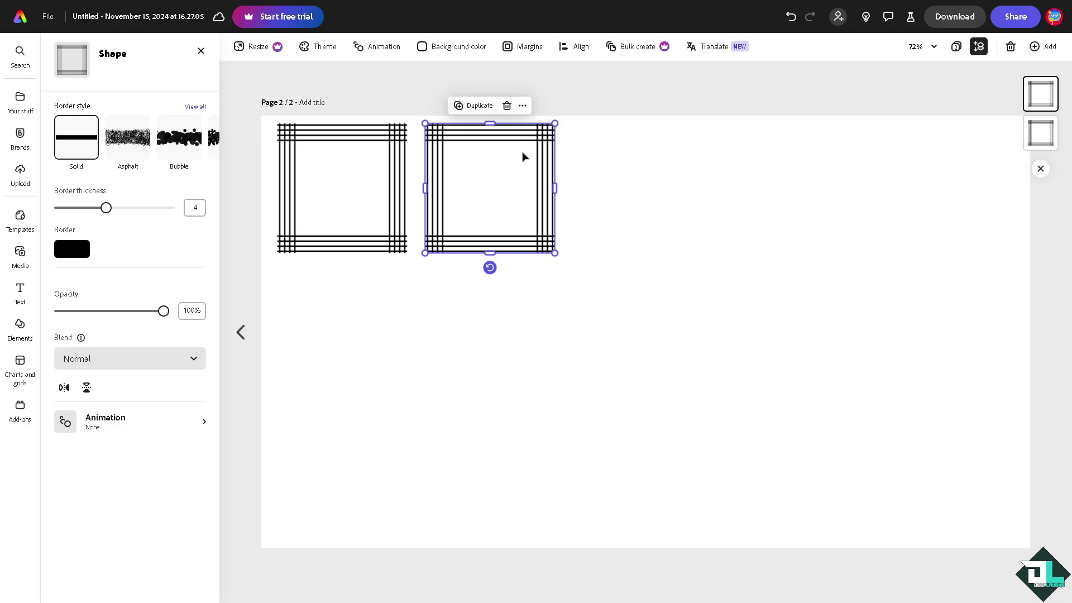
key(ctrl+d)
drag(571, 168, 617, 132)
shift+click(545, 145)
drag(472, 137, 455, 136)
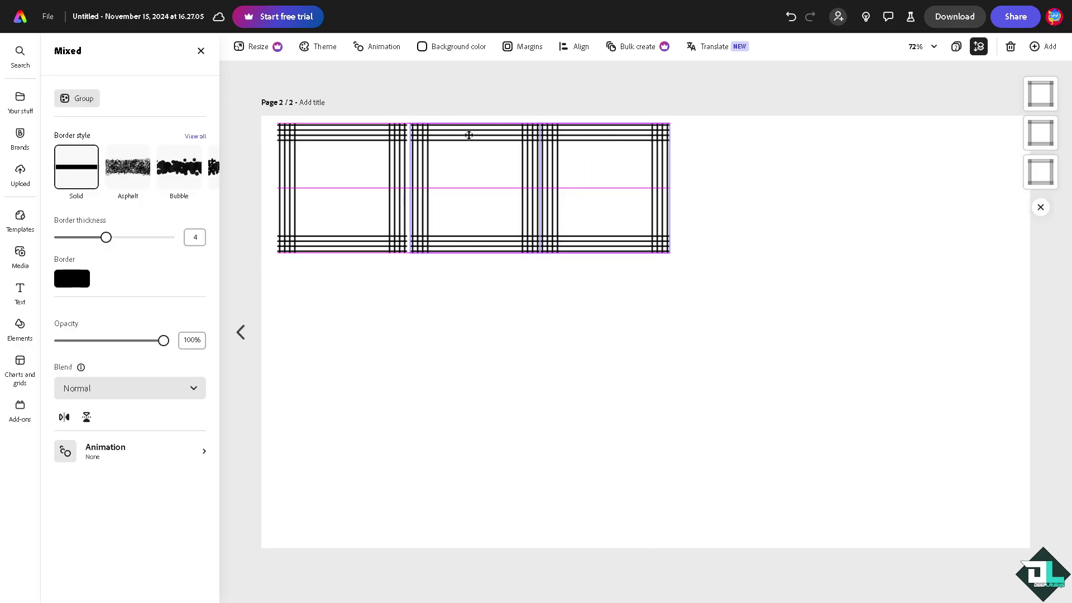
key(ctrl+d)
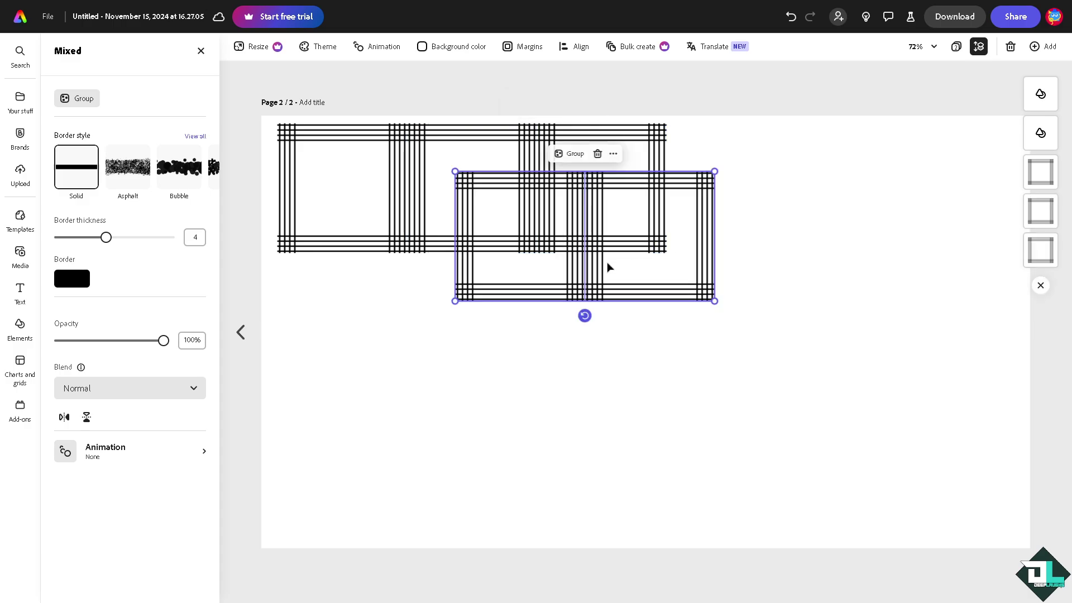
drag(608, 266, 796, 216)
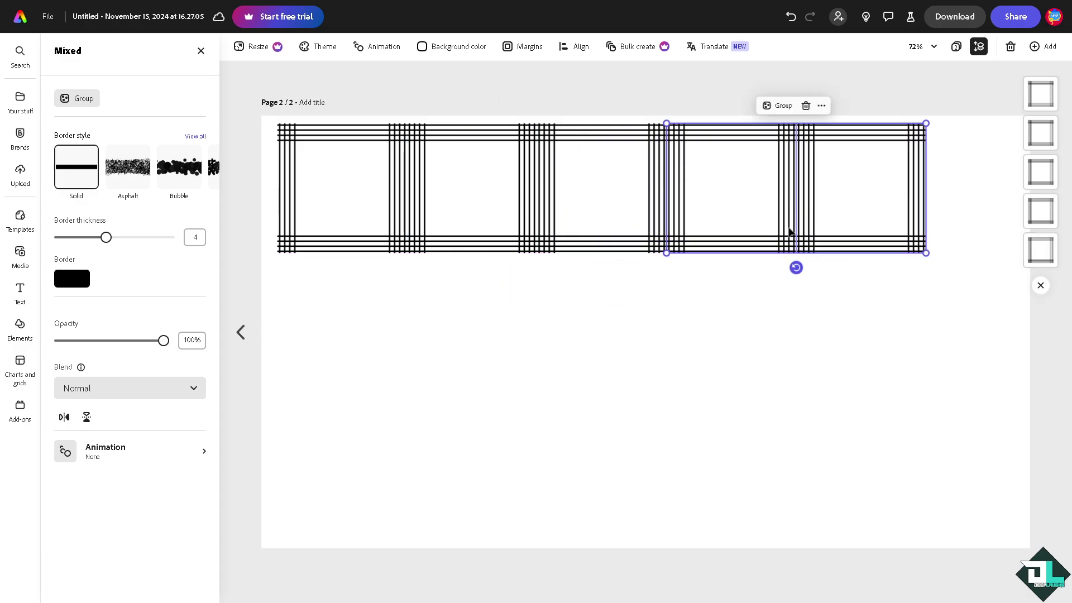
Duplicate frame pairs to build a second row of frames beneath the top row
key(ctrl+d)
mouse_move(706, 266)
mouse_down()
mouse_move(285, 386)
mouse_move(287, 323)
mouse_up()
key(ctrl+d)
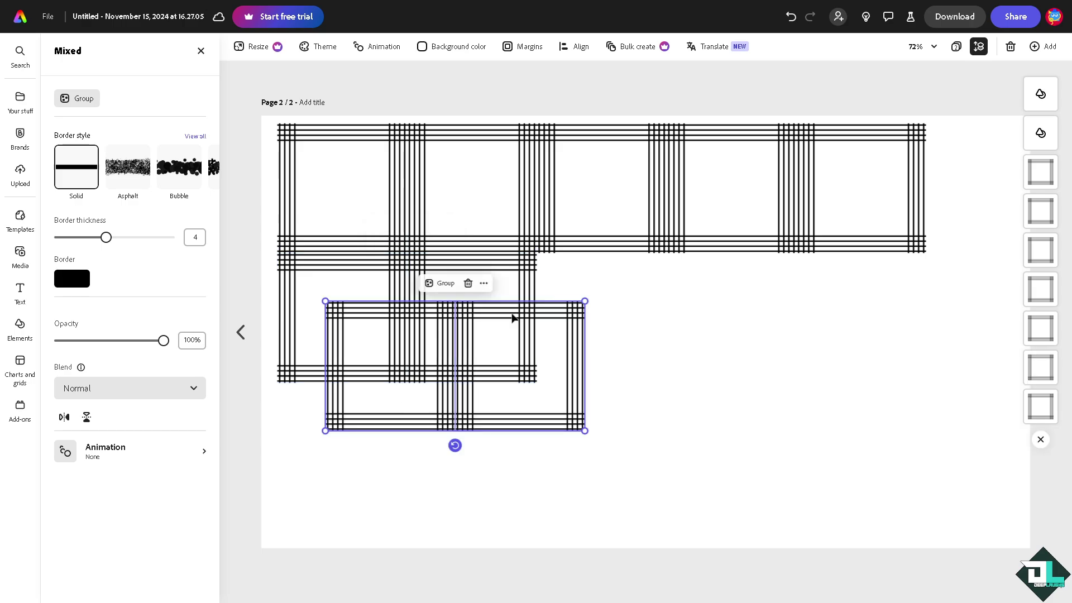
drag(511, 318, 722, 261)
key(ctrl+d)
drag(674, 304, 758, 264)
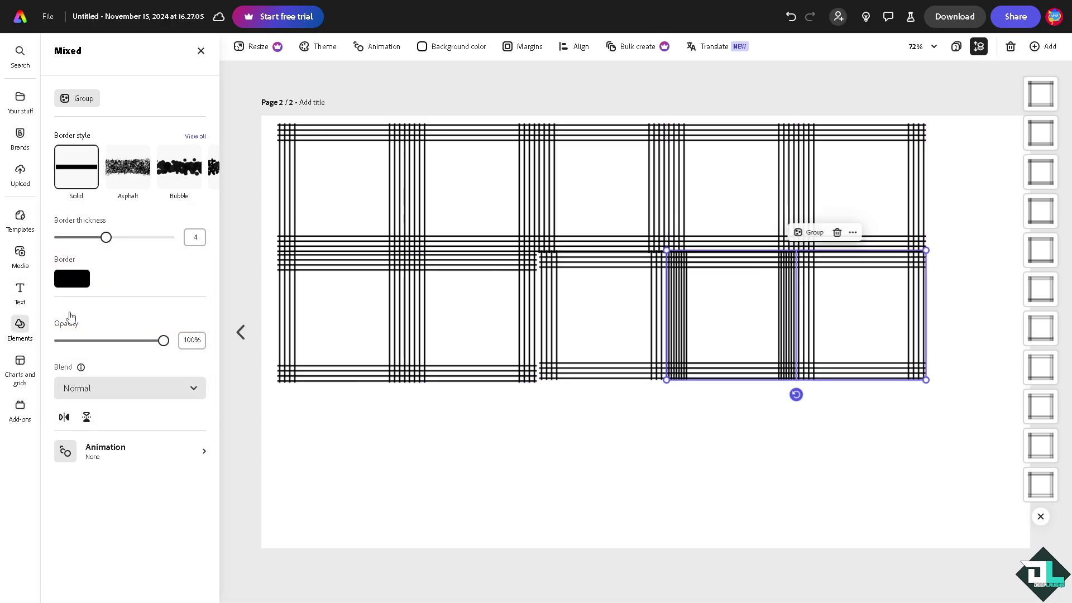
scroll(178, 397, down, 1)
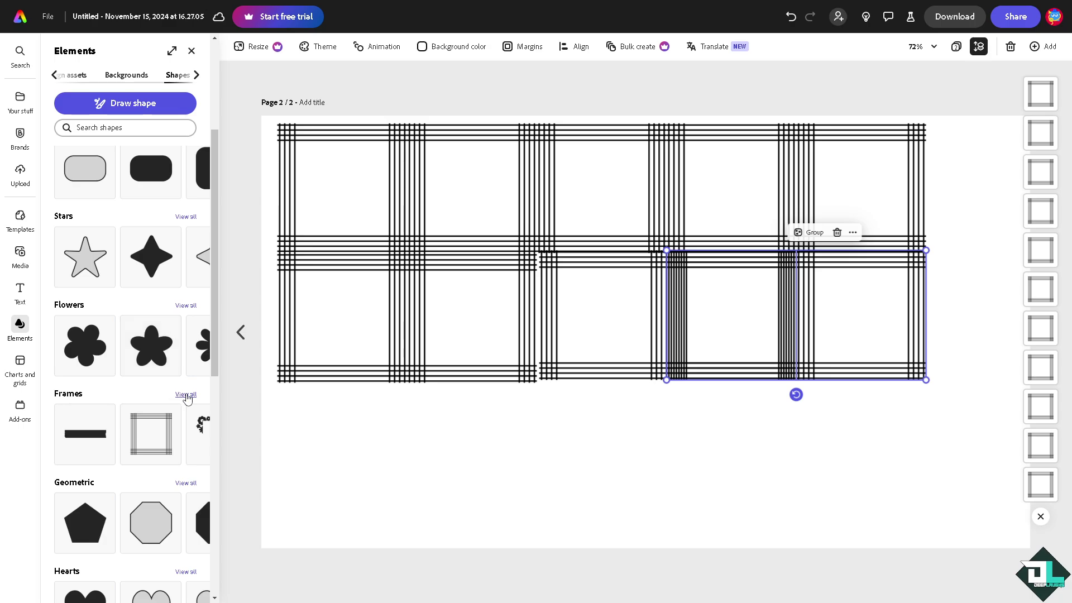
scroll(186, 399, down, 1)
scroll(186, 394, down, 1)
scroll(188, 375, down, 3)
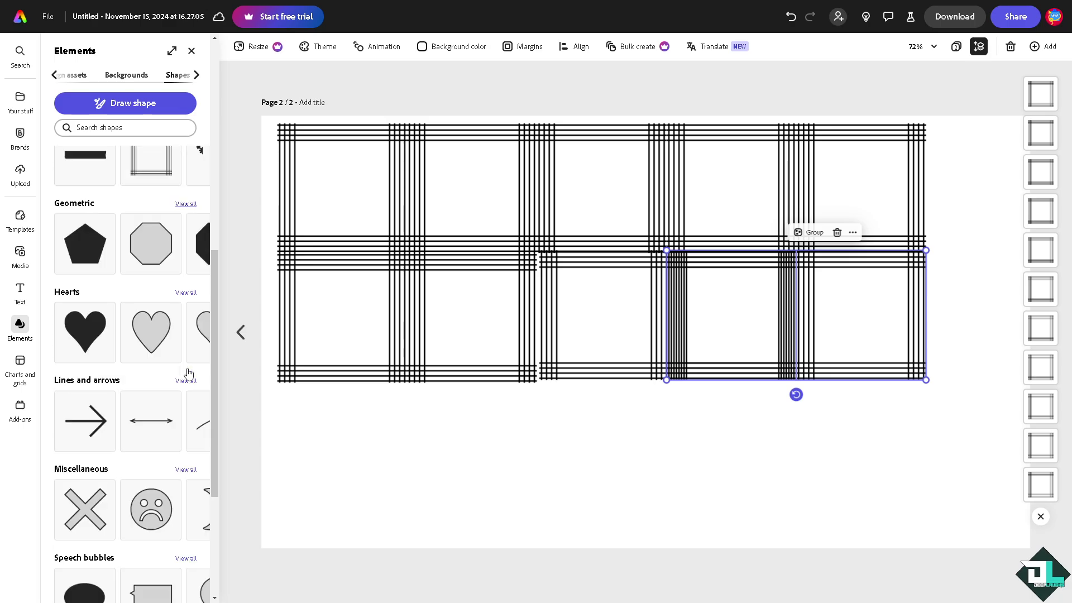
scroll(189, 372, up, 2)
scroll(191, 343, up, 1)
Add the black bar from all Frames and resize it into the first top-row cell
click(181, 287)
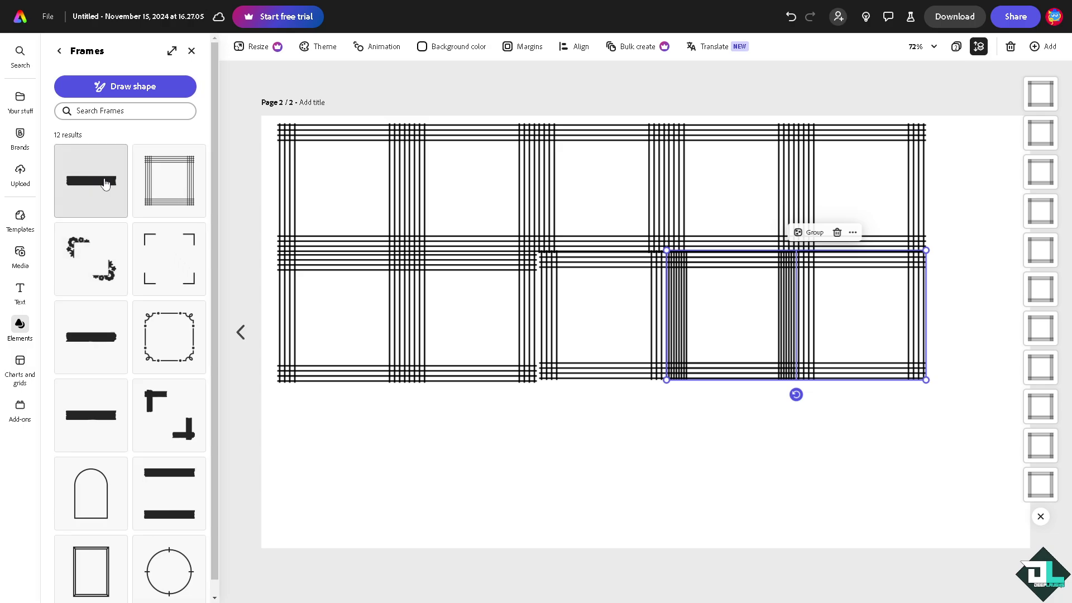
click(105, 184)
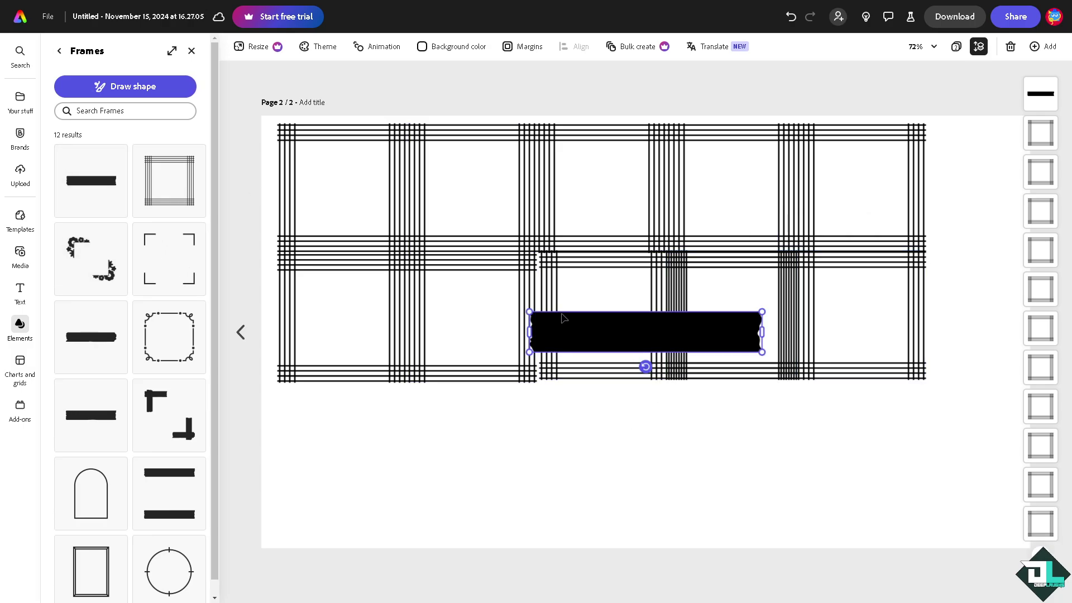
drag(563, 318, 361, 201)
mouse_move(559, 236)
mouse_down()
mouse_move(361, 200)
mouse_move(313, 179)
mouse_move(392, 171)
mouse_up()
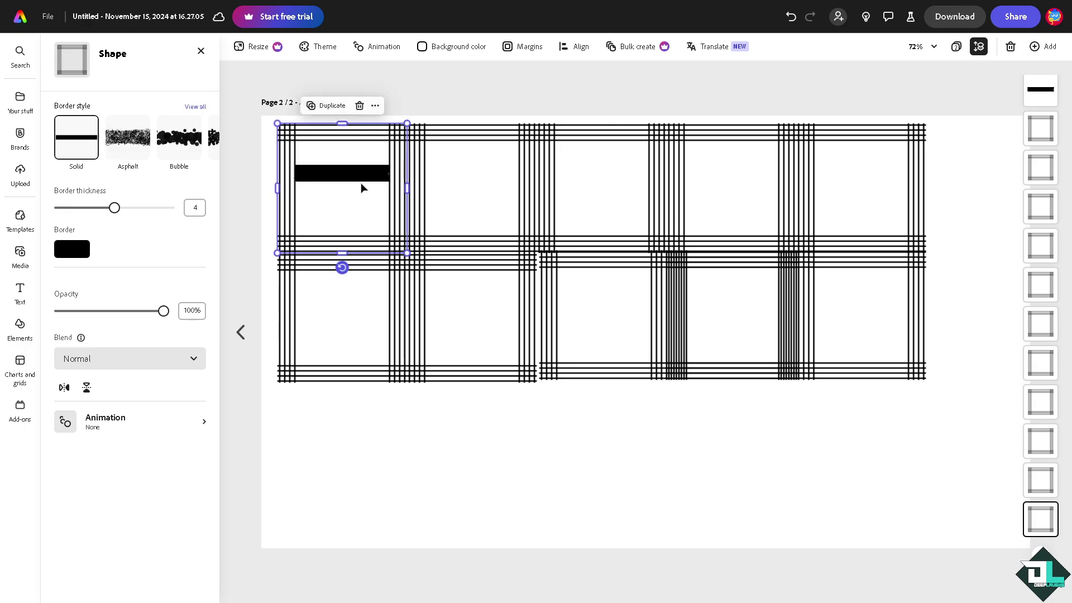
mouse_move(364, 187)
mouse_down()
mouse_move(356, 172)
mouse_move(350, 181)
mouse_move(425, 199)
mouse_move(453, 183)
mouse_up()
click(344, 181)
Copy the black bar into each remaining top-row cell
key(ctrl+d)
key(ctrl+z)
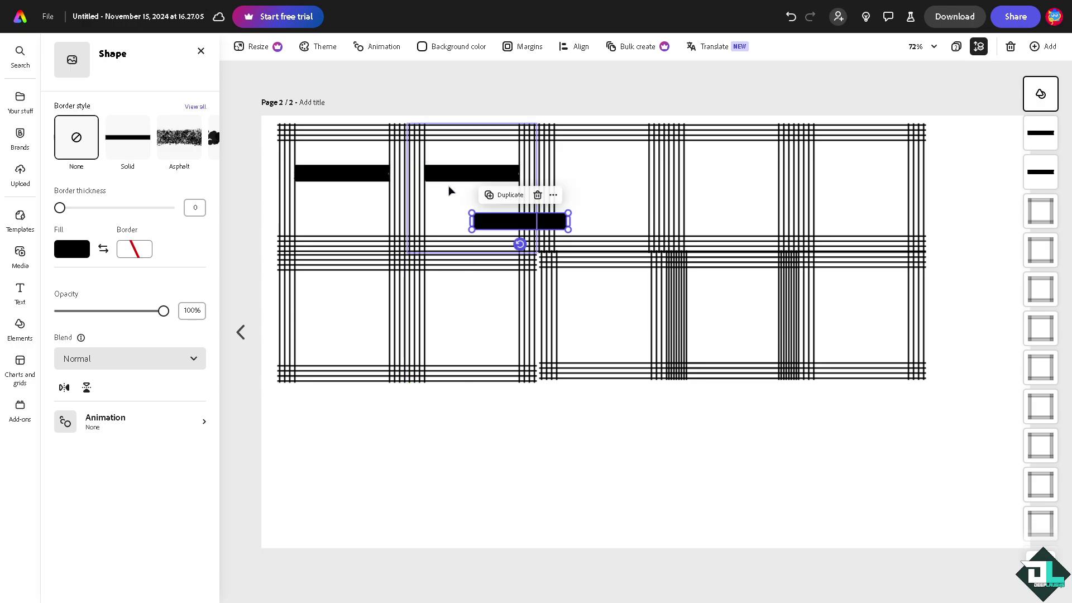
drag(492, 219, 575, 170)
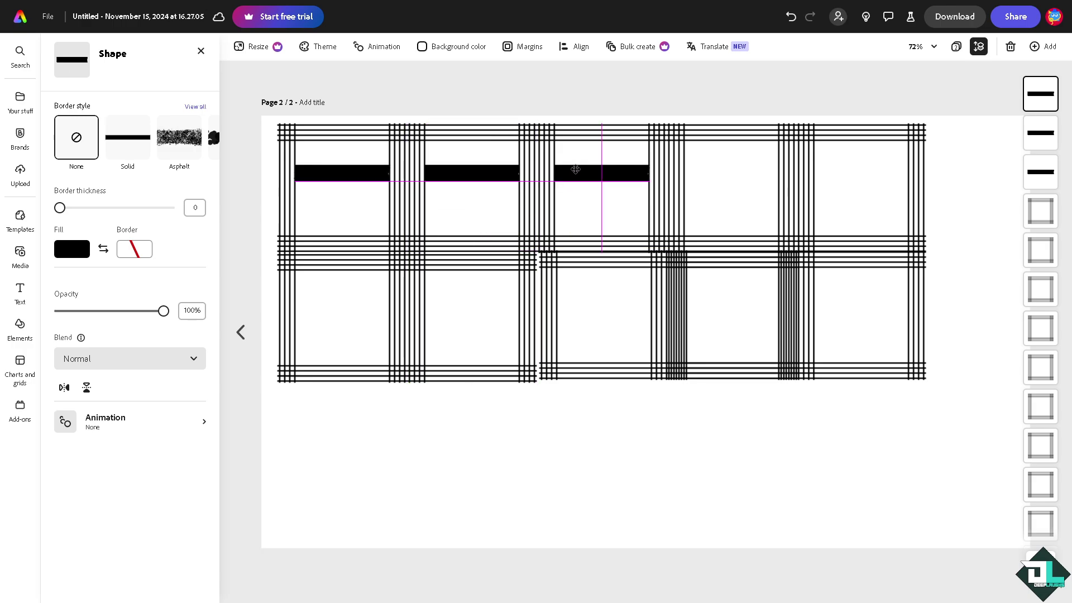
key(ctrl+d)
mouse_move(629, 214)
mouse_down()
mouse_move(700, 186)
mouse_move(698, 173)
mouse_up()
key(ctrl+d)
drag(747, 221, 830, 173)
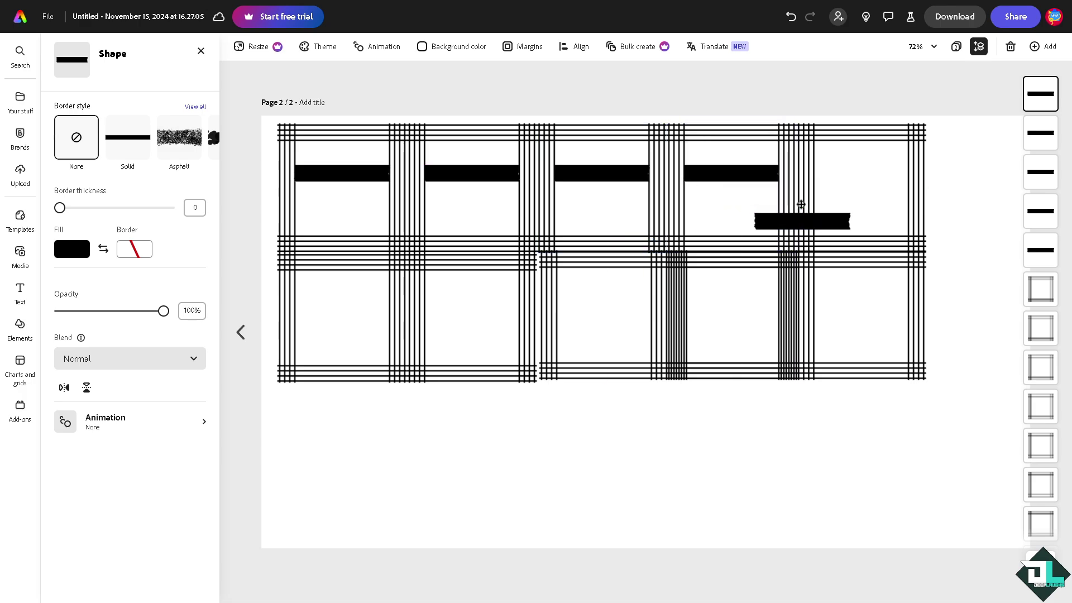
Select all five top-row black bars together
shift+click(731, 173)
shift+click(602, 173)
shift+click(471, 173)
shift+click(370, 173)
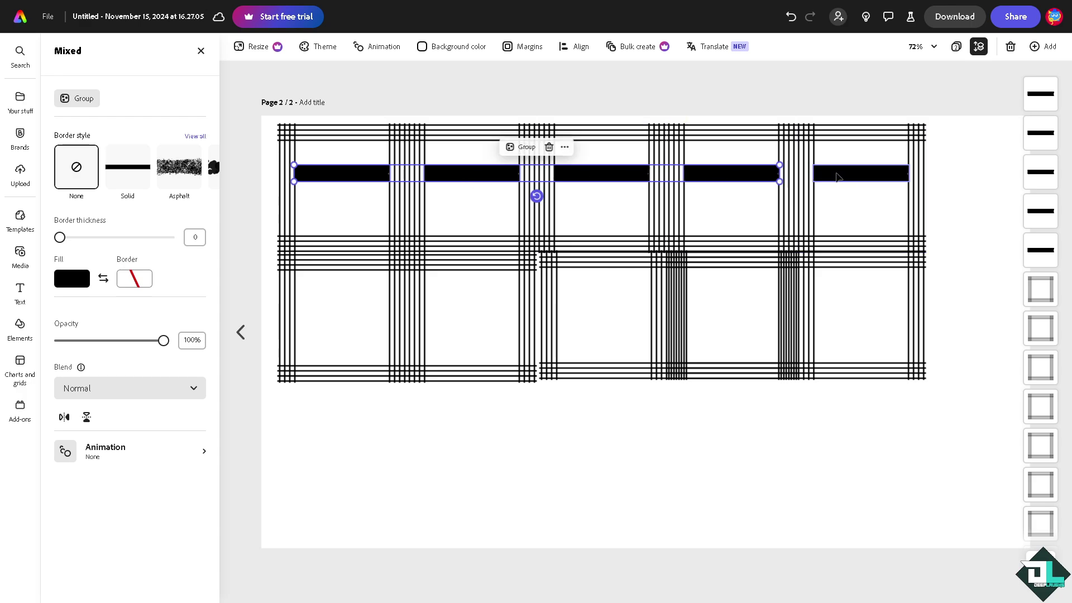
Duplicate the selected bar row and move the copy down into the second grid row
key(ctrl+d)
mouse_move(491, 227)
mouse_down()
mouse_move(439, 286)
mouse_move(444, 295)
mouse_up()
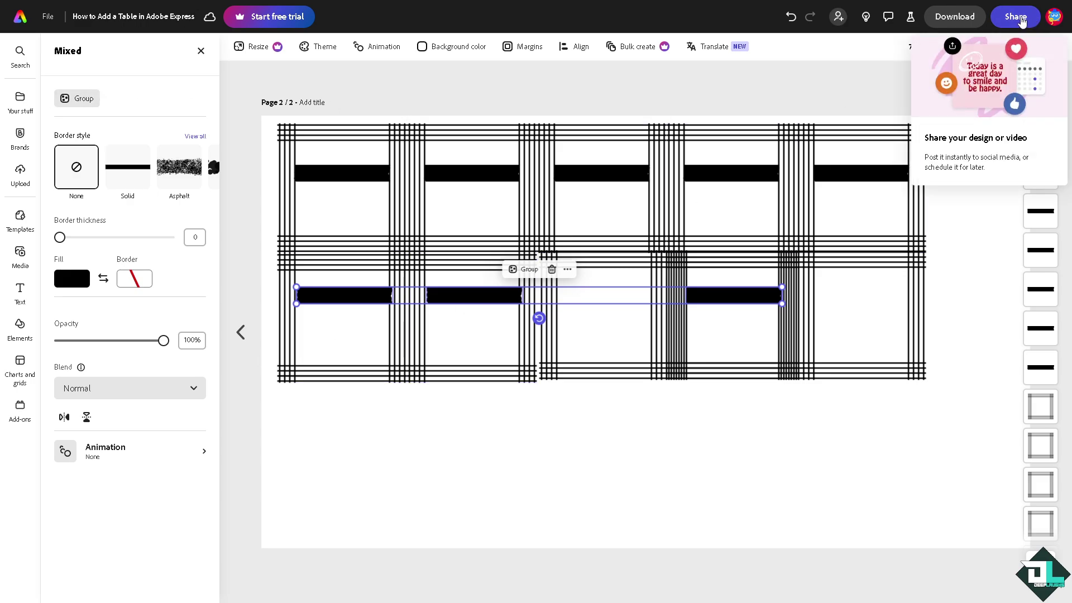
Open Share > Download and keep PNG (Best for images) as the file format
click(1016, 17)
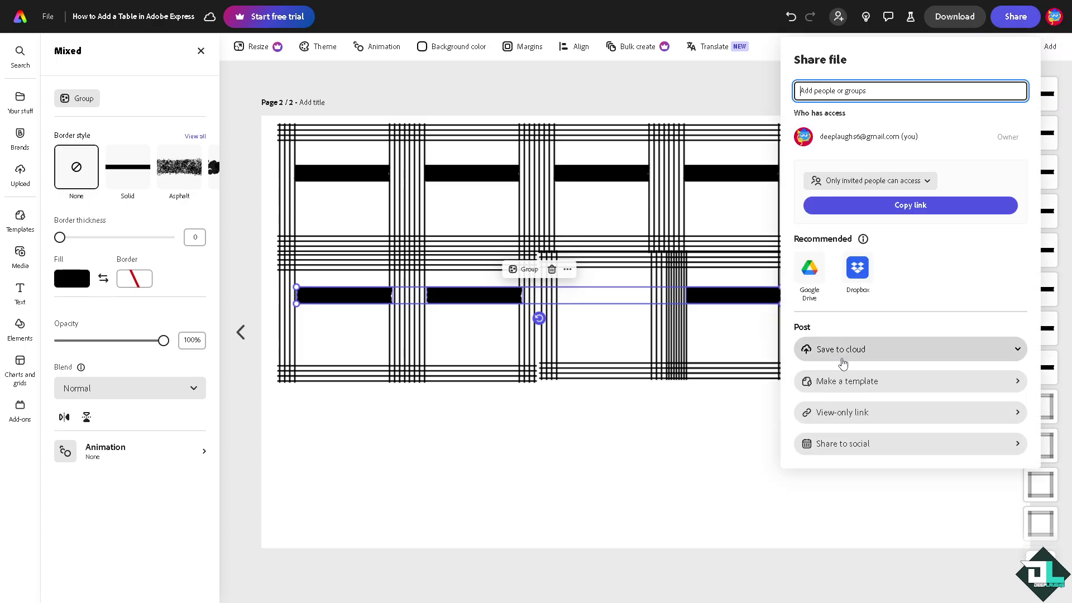
click(960, 21)
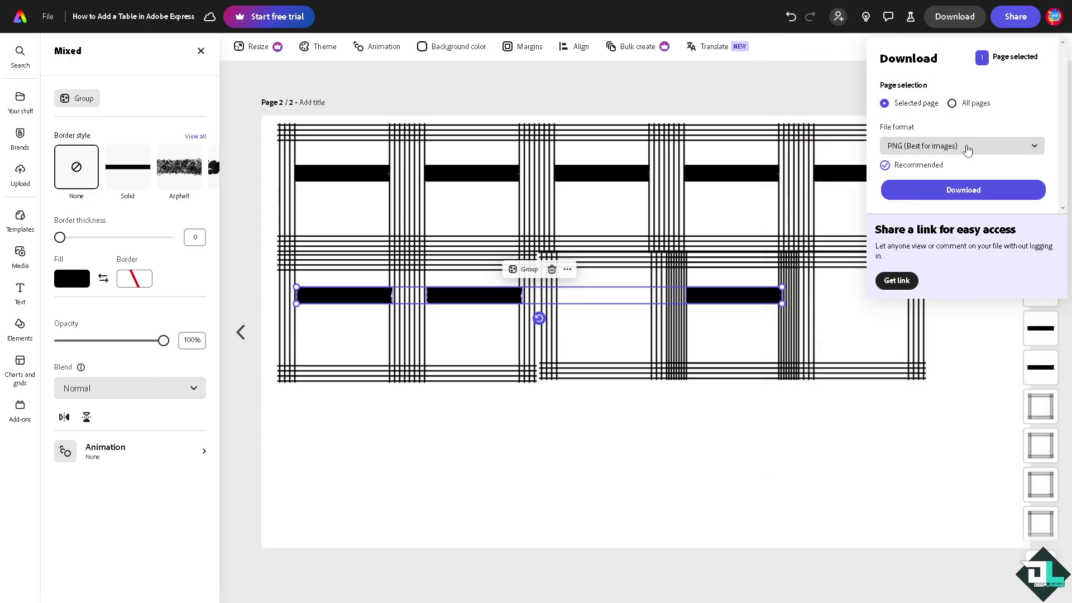
click(988, 151)
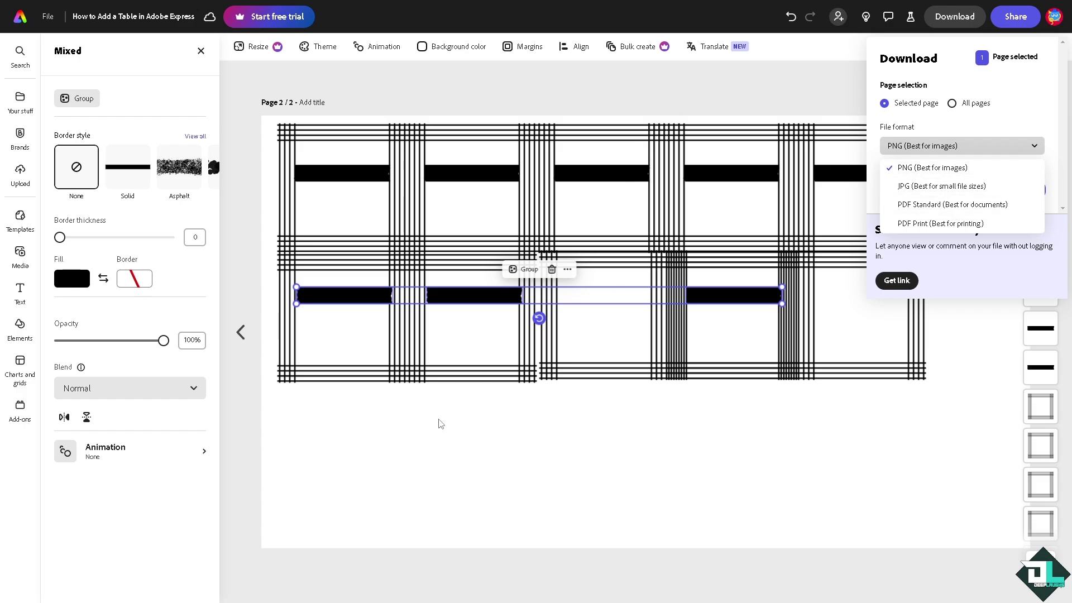
click(405, 483)
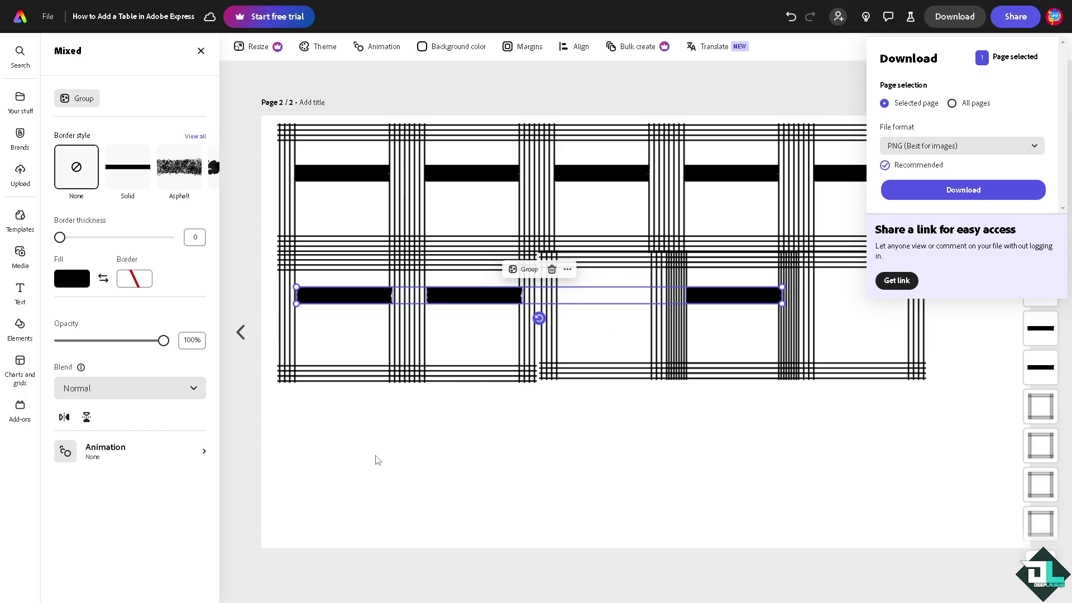